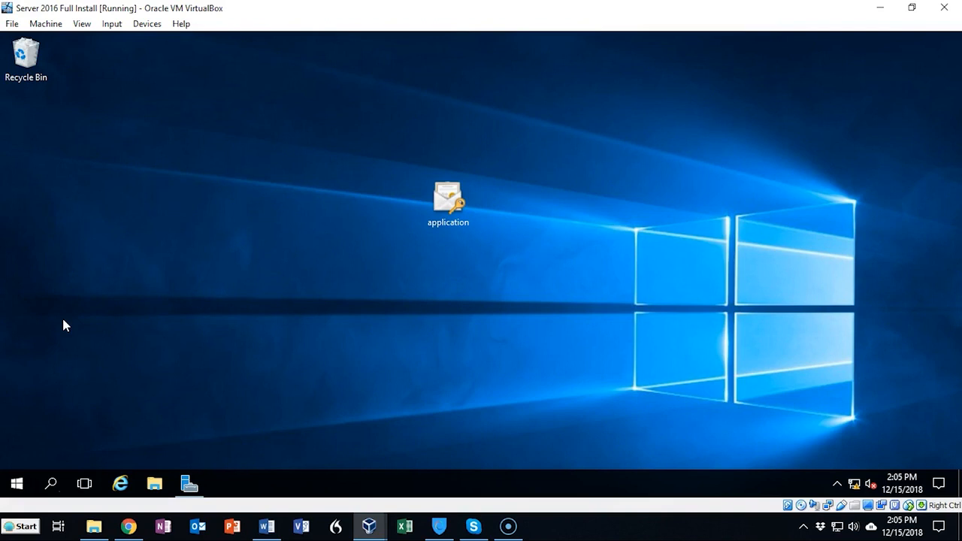
- Open the \\dc1 network location through the Run command to list its shared folders
left_click(66, 310)
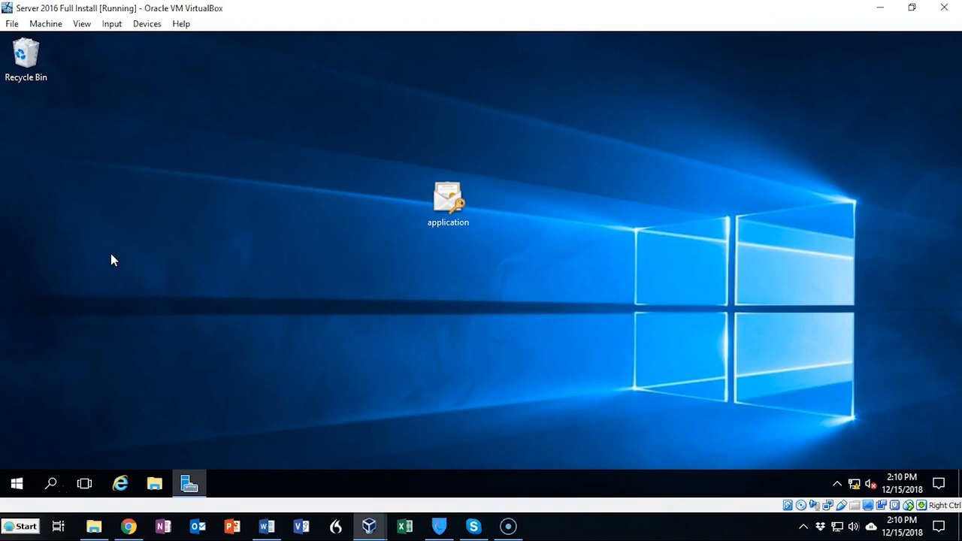
key("super+r")
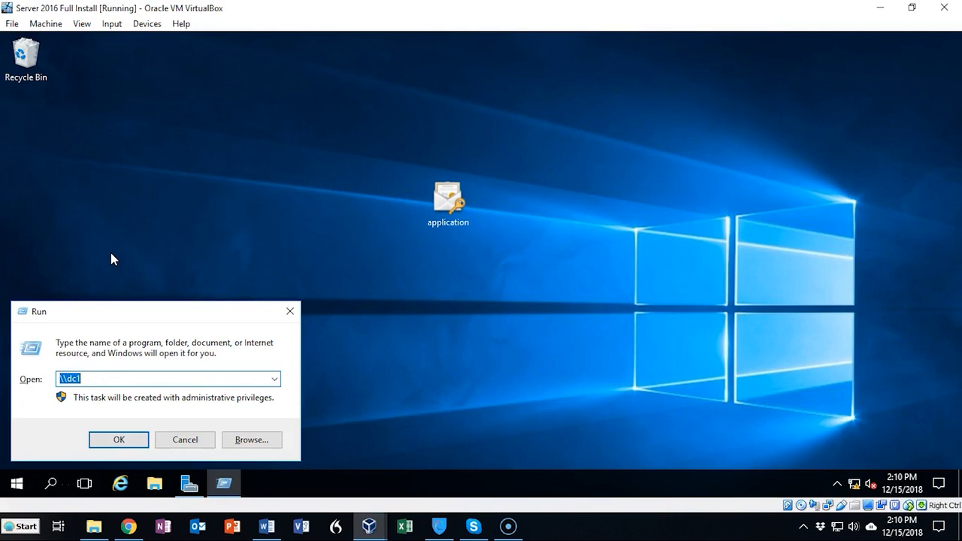
left_click(103, 378)
left_click(126, 442)
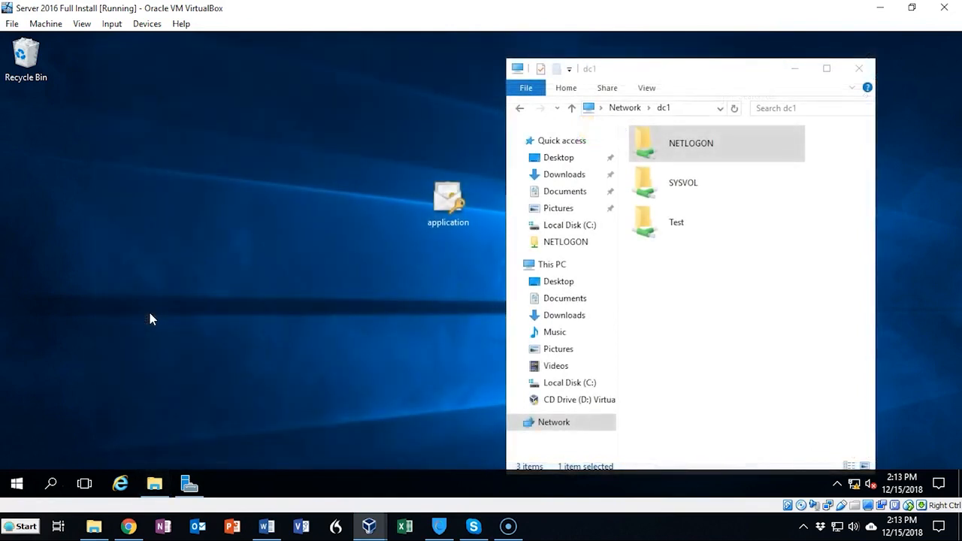
- Copy the application certificate file from the desktop into the NETLOGON share on dc1 and open that share
double_click(447, 197)
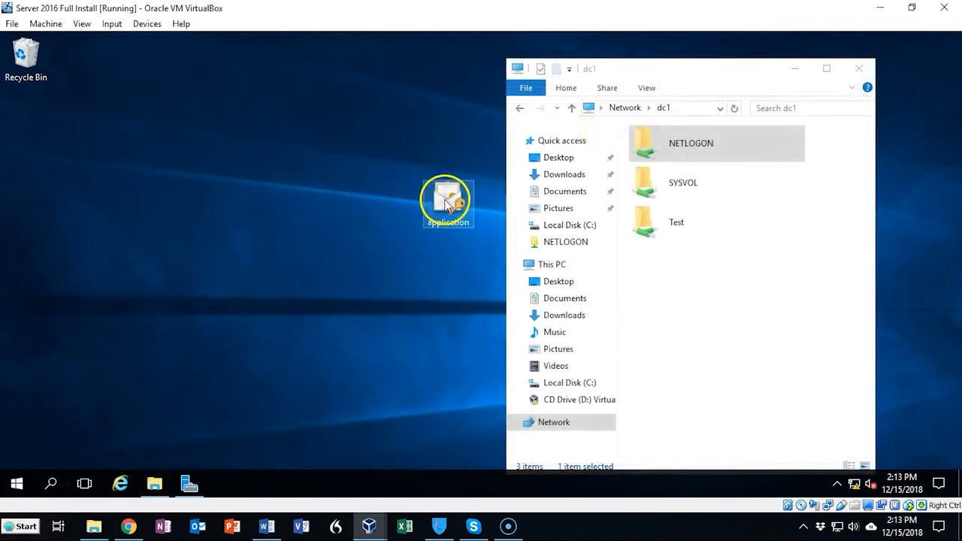
left_click_drag(462, 194, 689, 147)
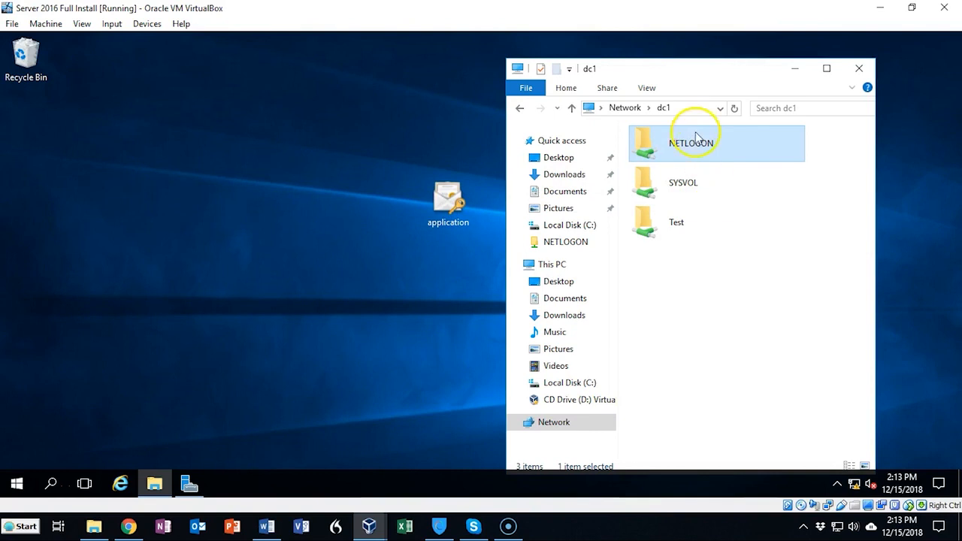
double_click(688, 148)
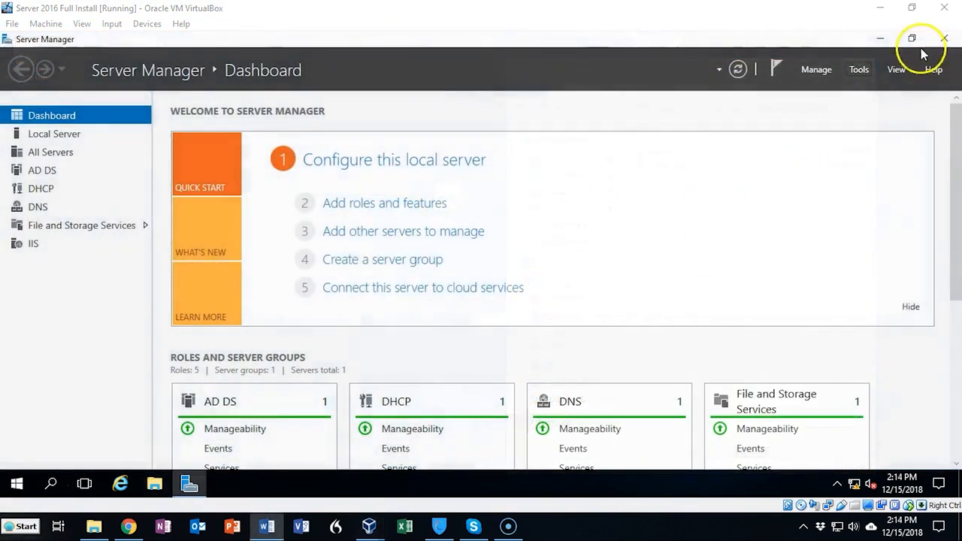
- Open Group Policy Management from Server Manager and expand the forest down to the contents of the us.syberoffense.com domain
left_click(861, 70)
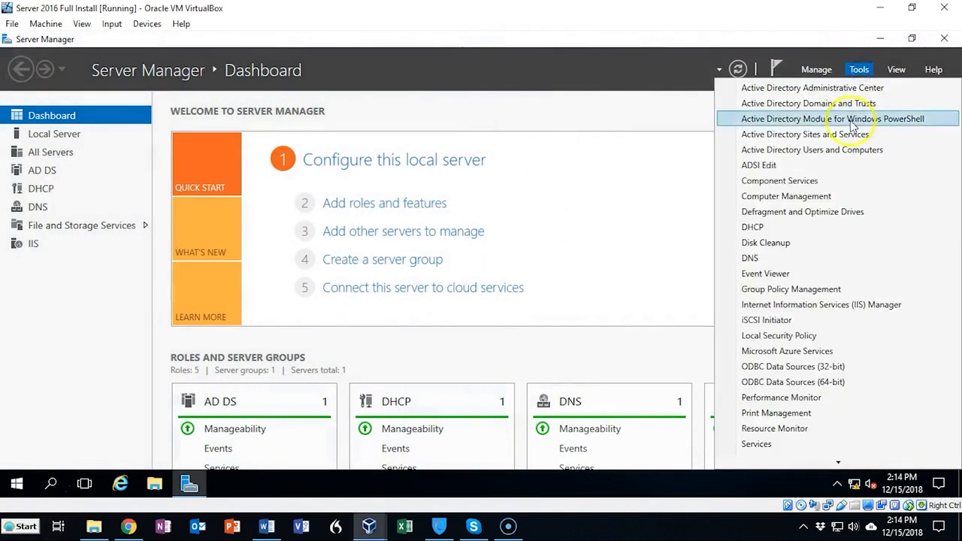
left_click(832, 291)
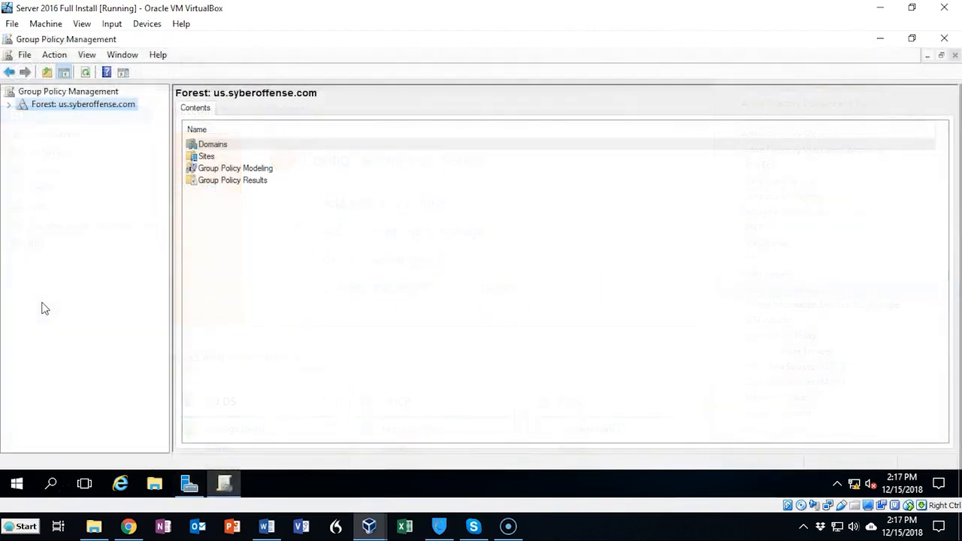
left_click(9, 107)
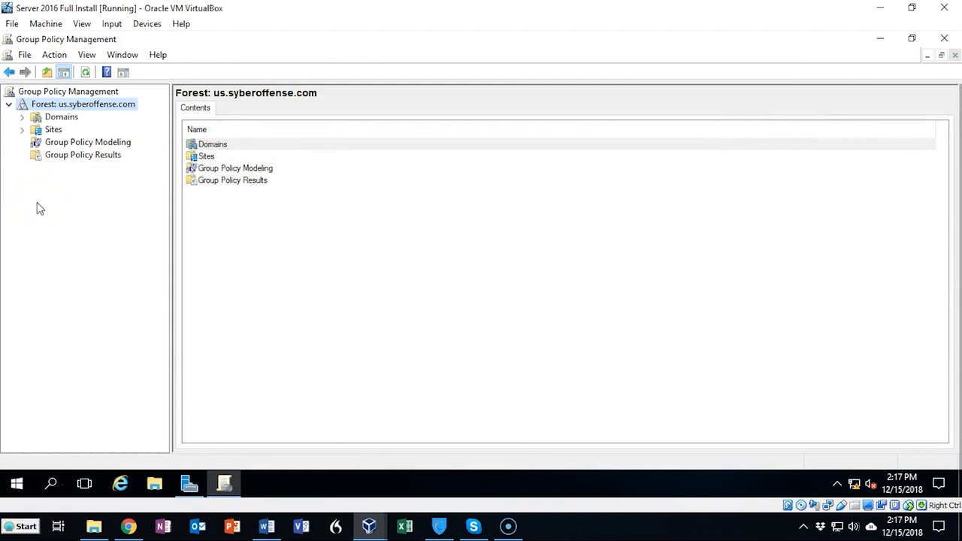
left_click(23, 118)
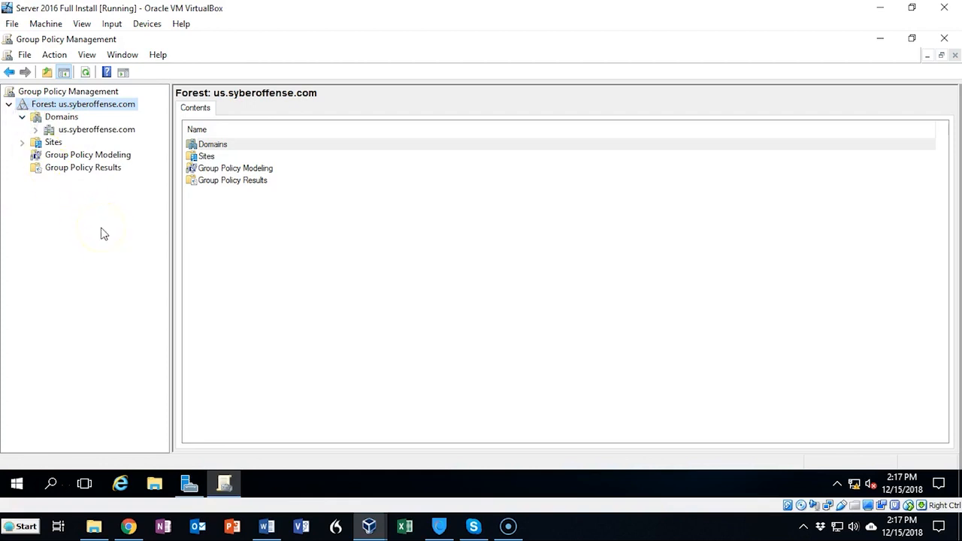
left_click(35, 130)
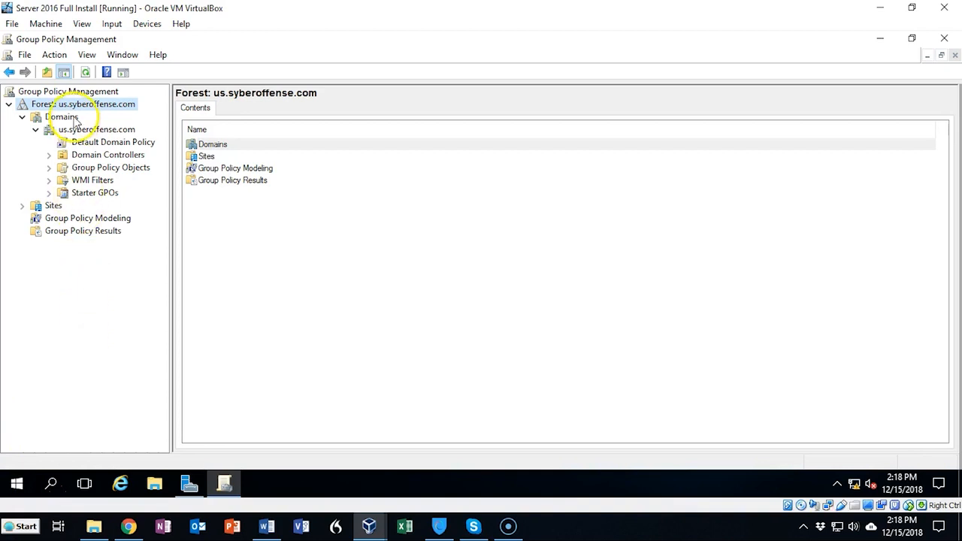
right_click(102, 130)
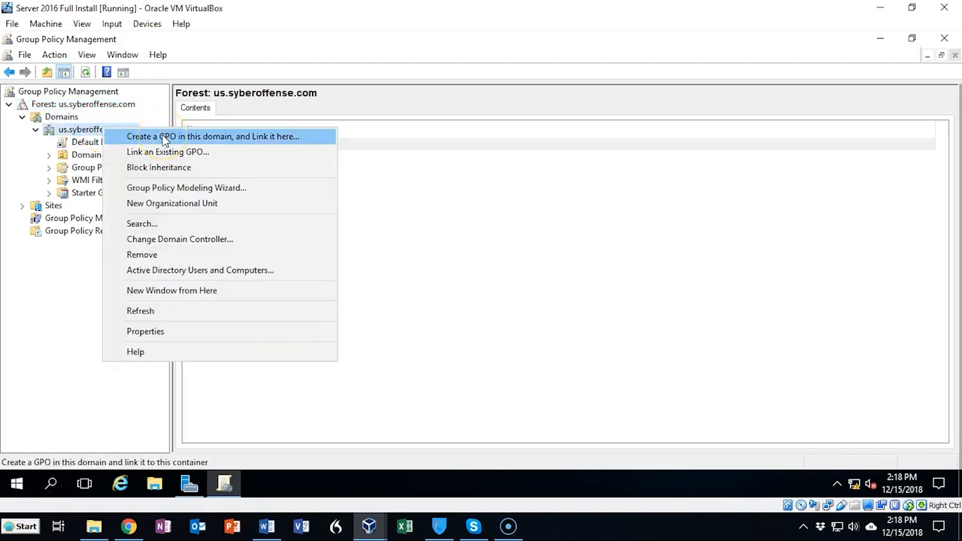
left_click(42, 299)
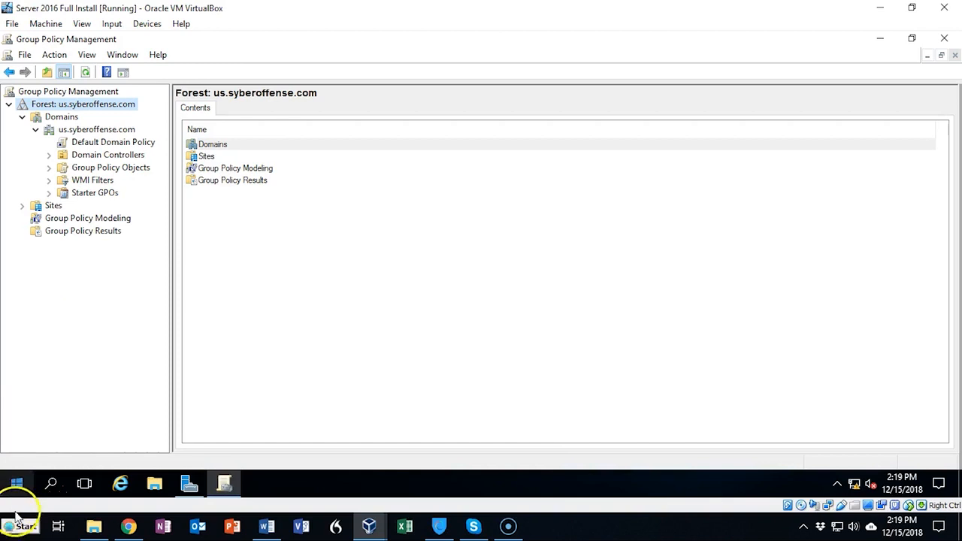
left_click(45, 378)
right_click(29, 484)
- Open the Default Domain Policy of us.syberoffense.com for editing and maximize the editor window
right_click(136, 147)
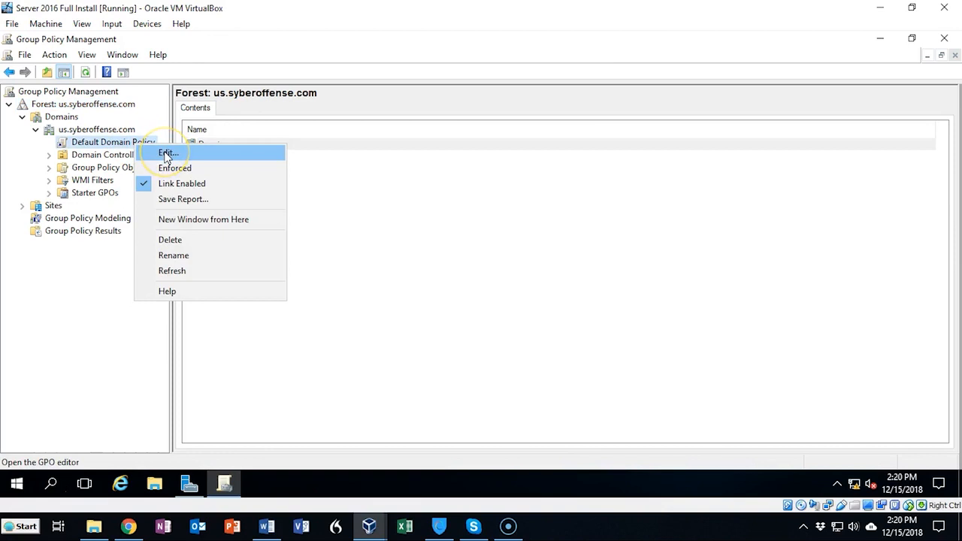
left_click(167, 154)
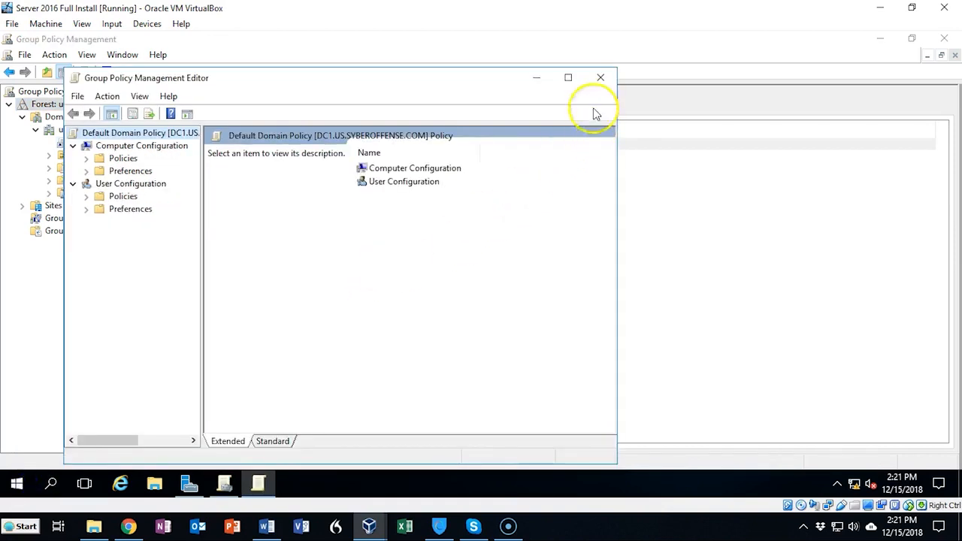
left_click(568, 79)
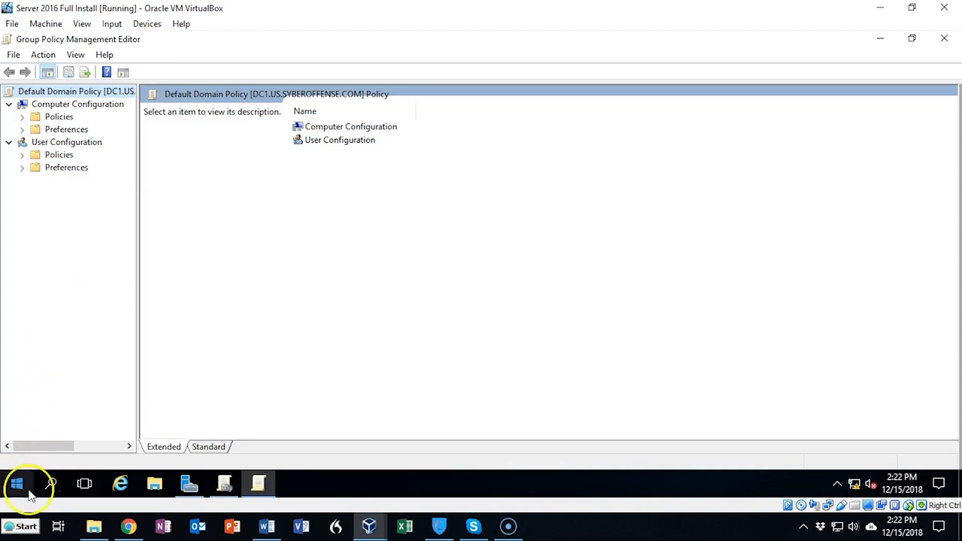
- Under Computer Configuration, expand Policies, Windows Settings and Security Settings down to the Public Key Policies folders
left_click(22, 117)
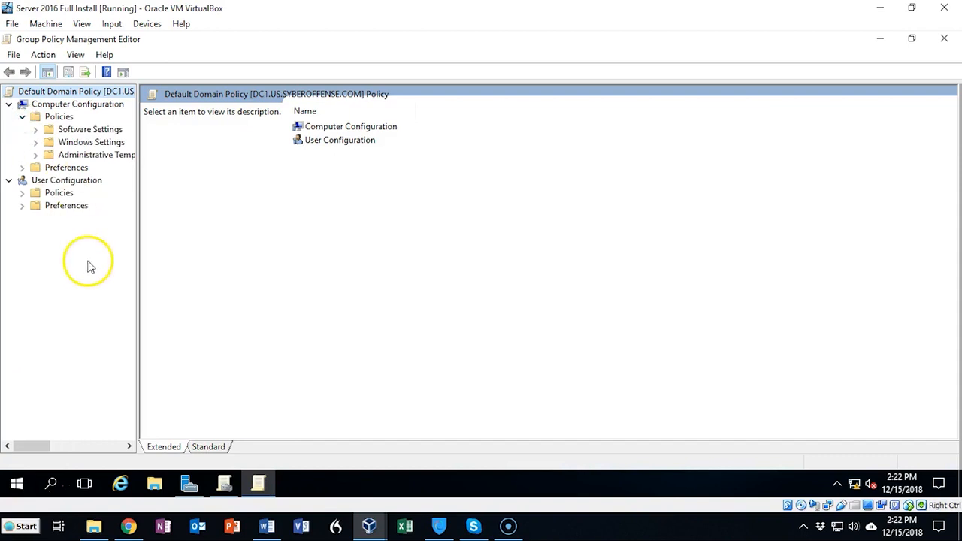
left_click(35, 142)
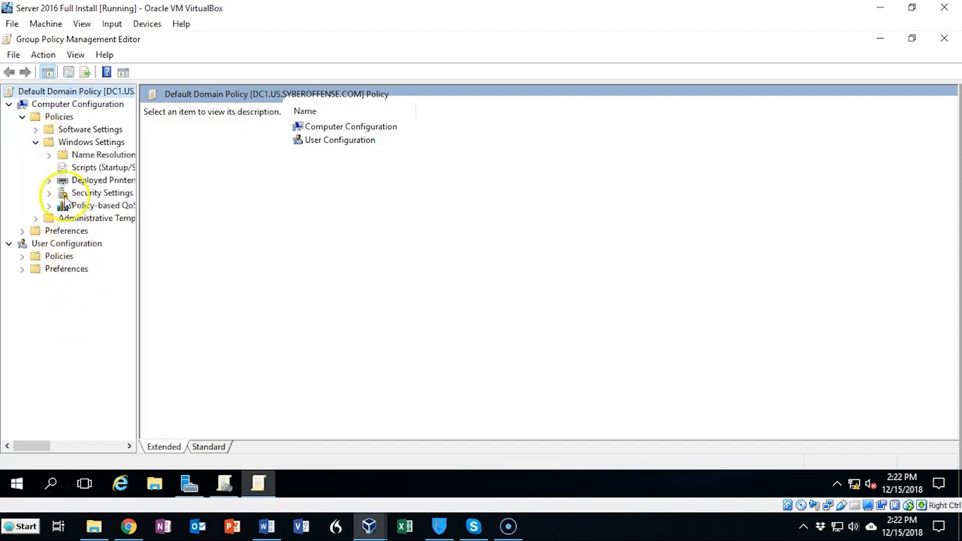
left_click(49, 193)
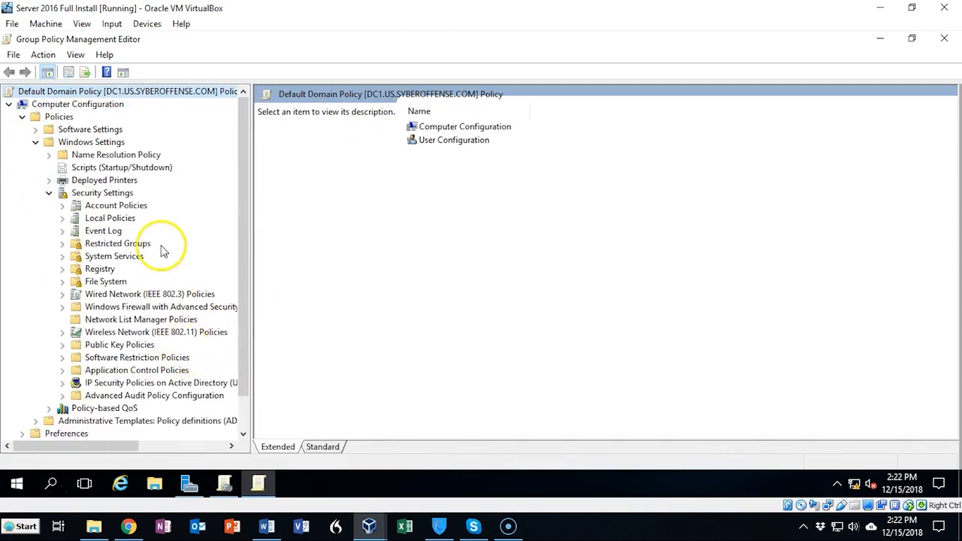
left_click(62, 345)
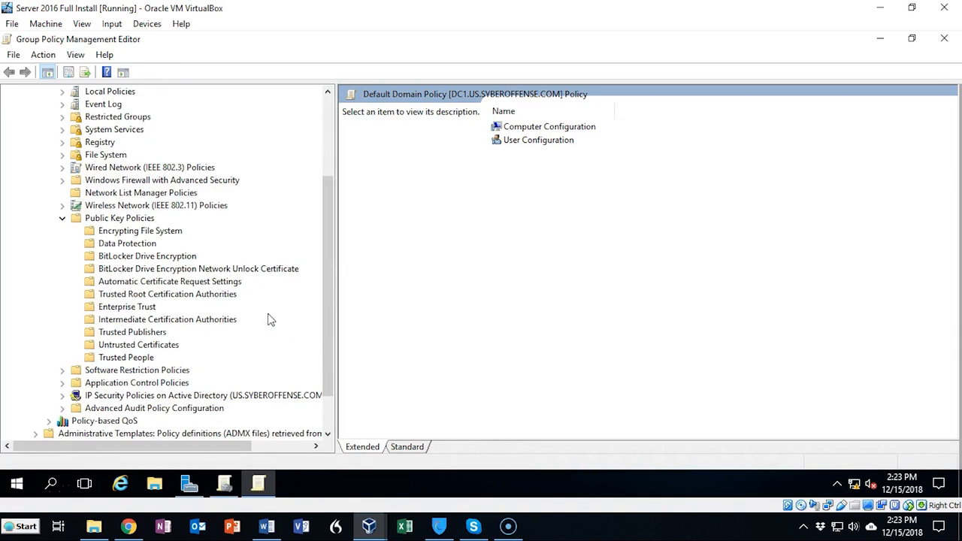
- Start a certificate import into Trusted Root Certification Authorities and proceed past the wizard's welcome page
right_click(224, 301)
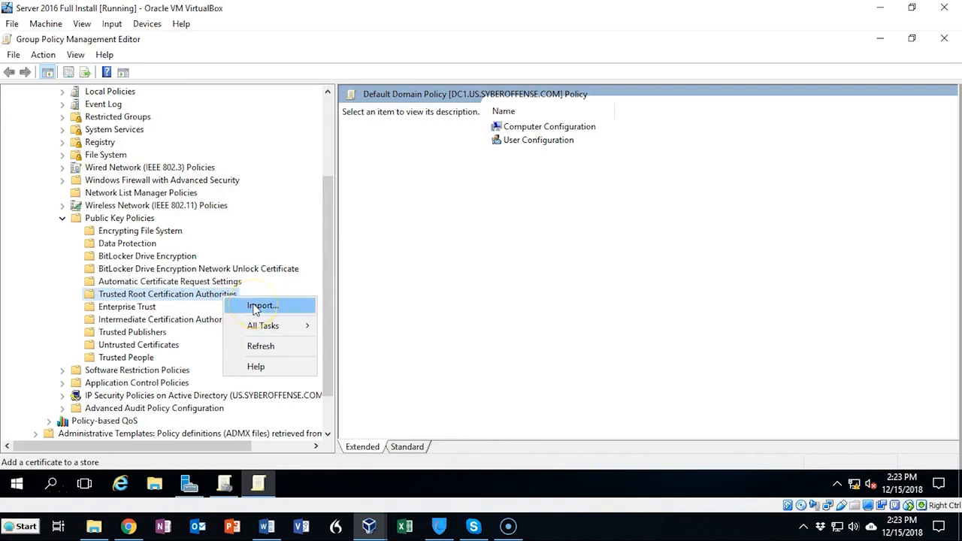
left_click(255, 306)
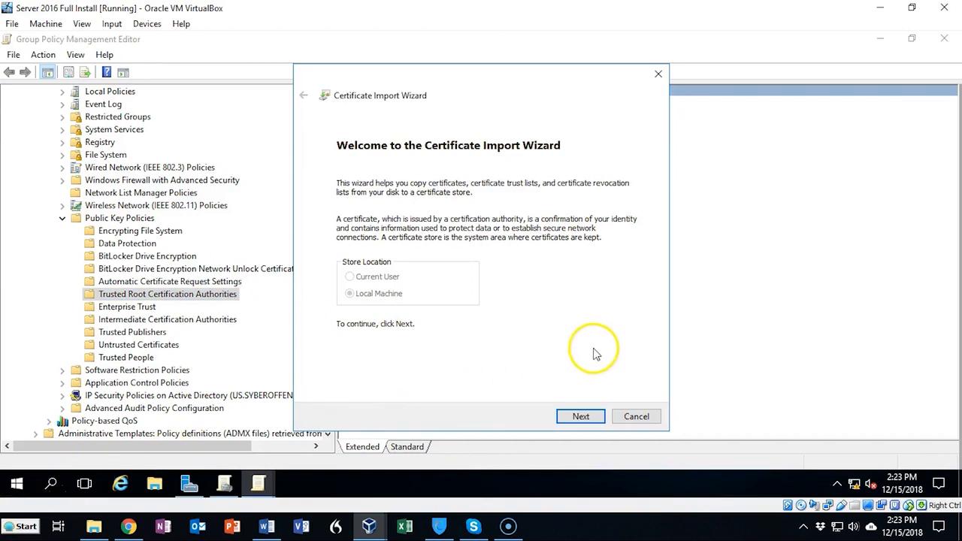
left_click(580, 418)
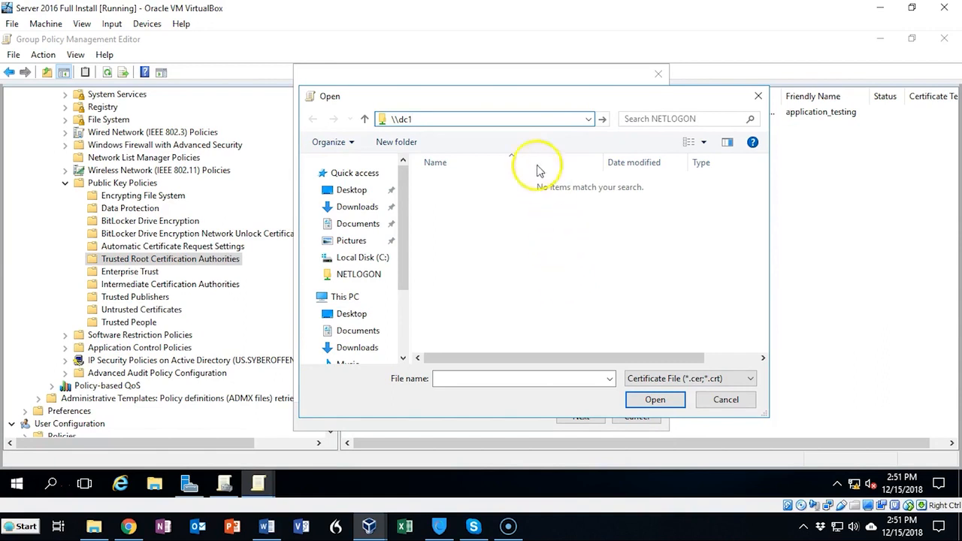
- Choose application.pfx from the \\dc1\NETLOGON share as the file to import, with all file types shown, and continue
left_click(603, 120)
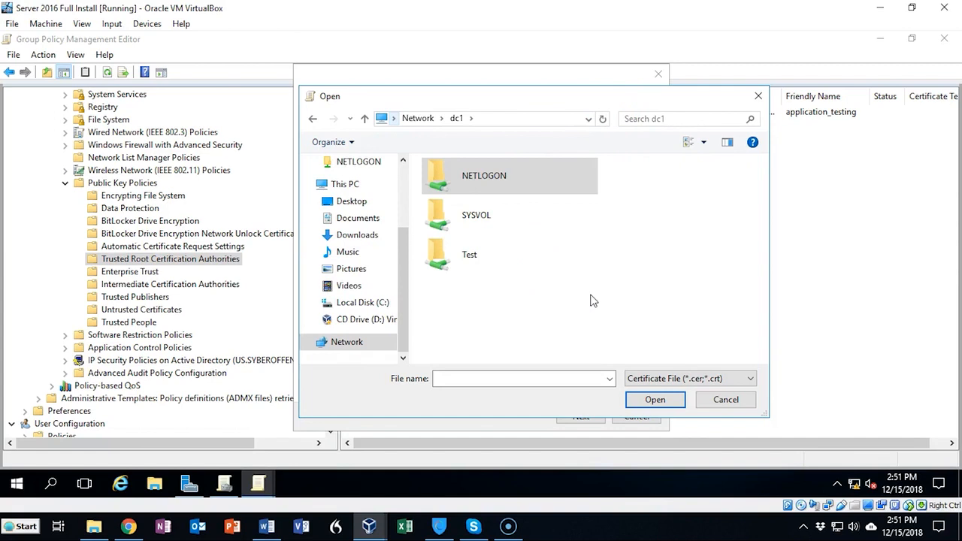
double_click(518, 184)
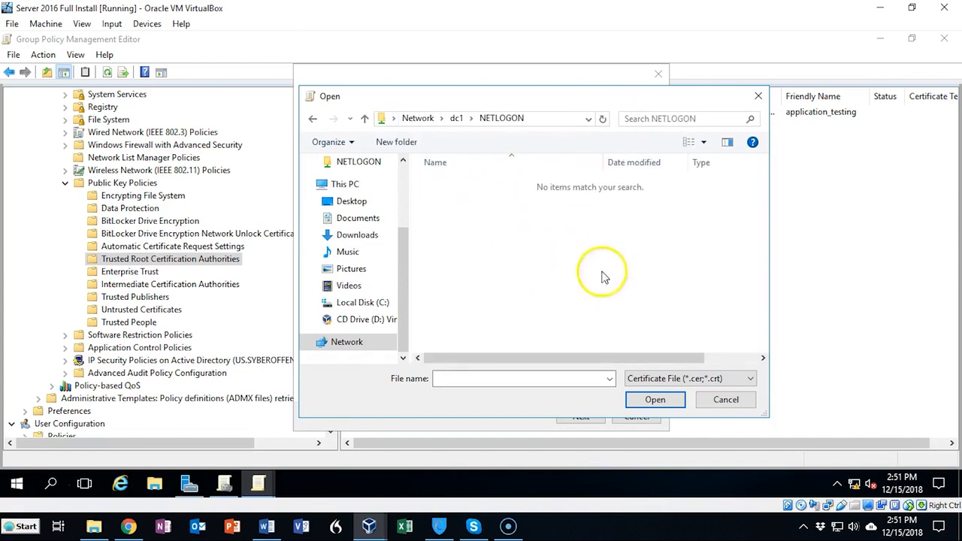
left_click(749, 378)
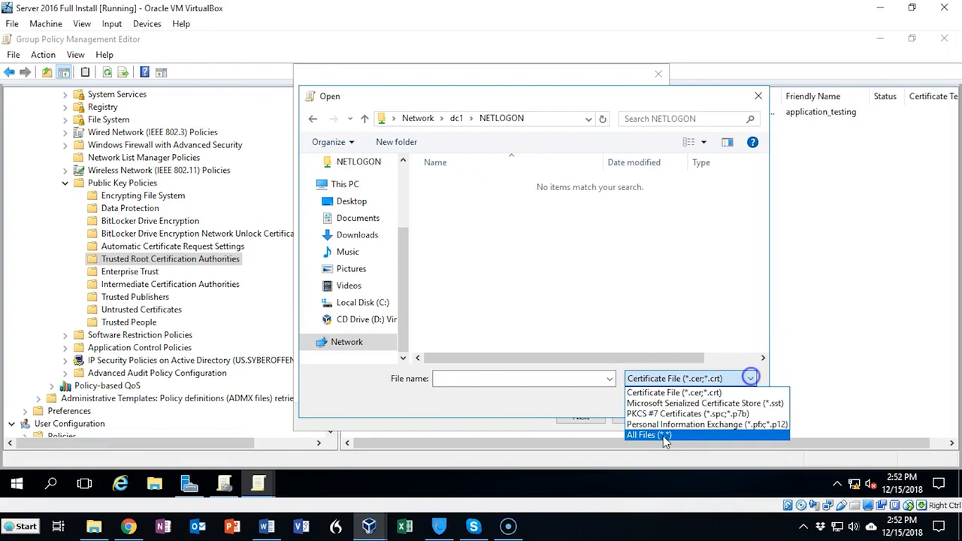
left_click(664, 436)
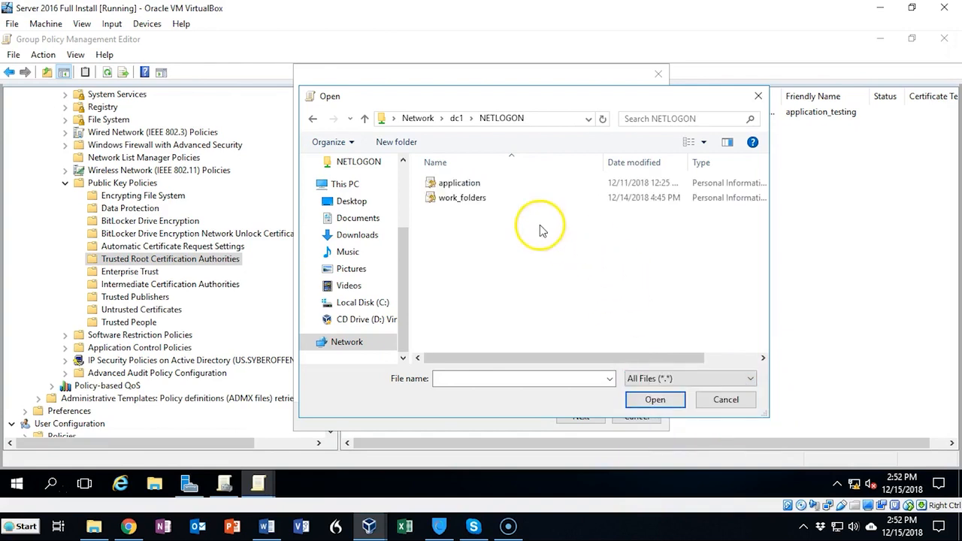
double_click(459, 183)
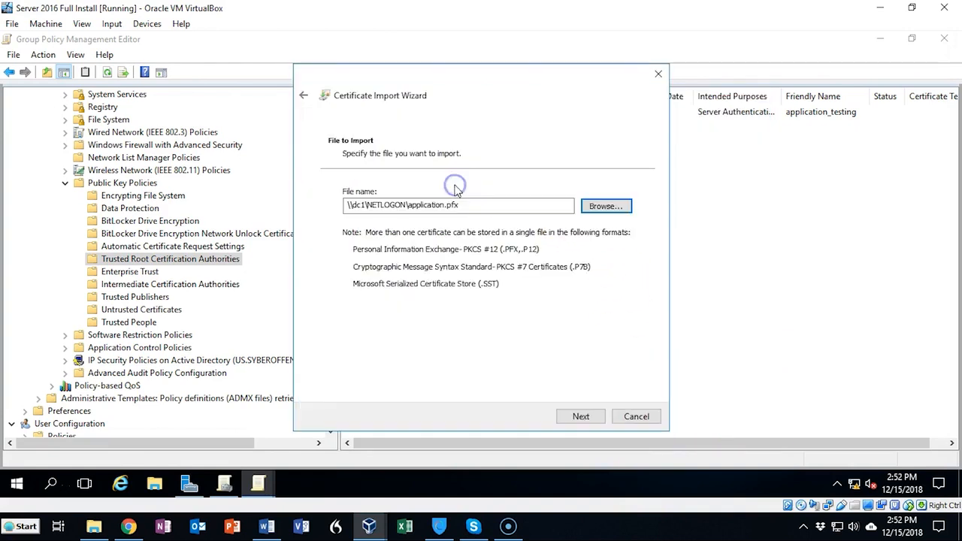
left_click(467, 204)
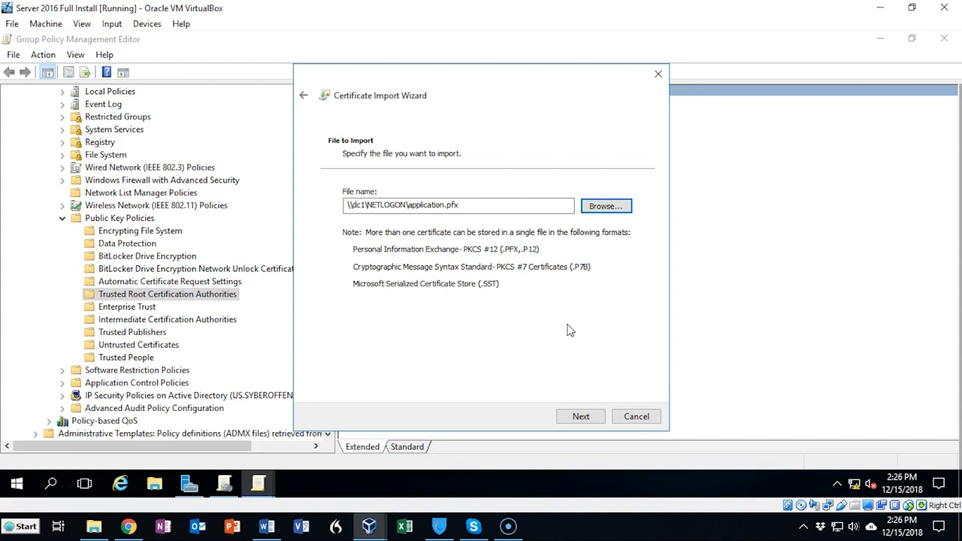
left_click(580, 418)
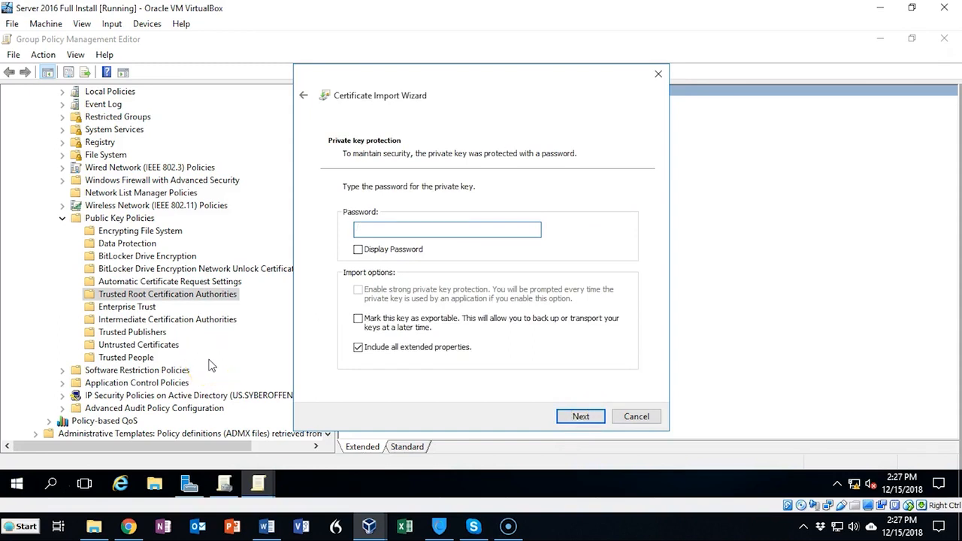
- Enter the private key password, mark the key as exportable and continue to the certificate store settings
left_click(393, 229)
key("ctrl+v")
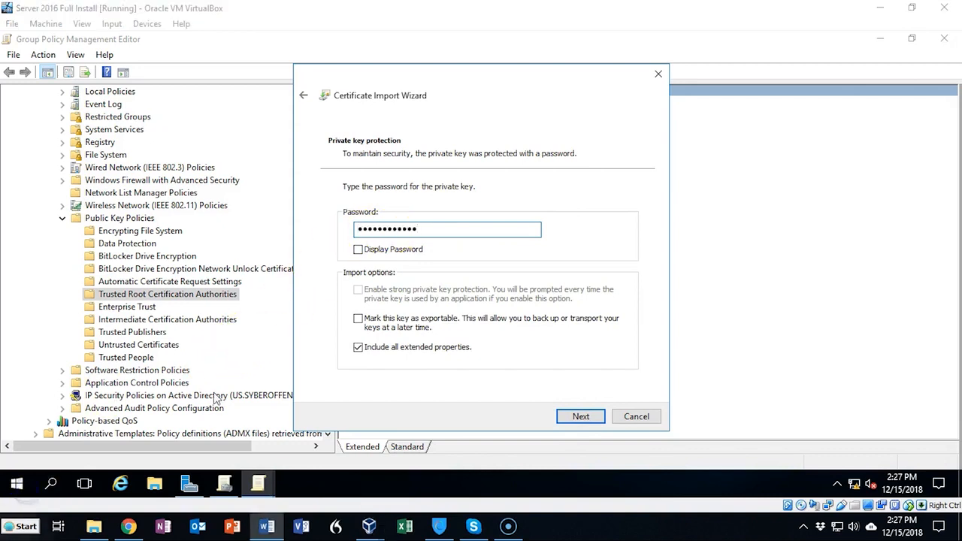
left_click(358, 319)
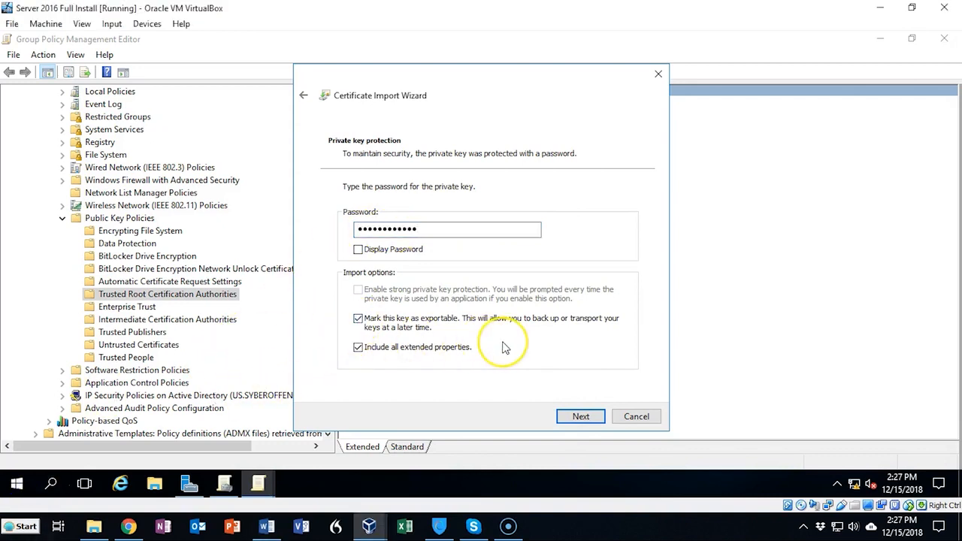
left_click(580, 416)
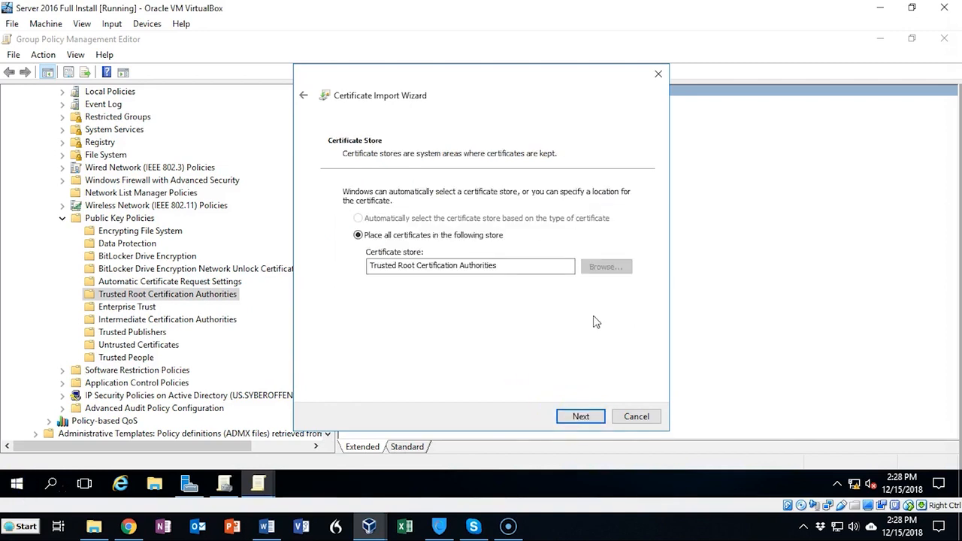
- Accept Trusted Root Certification Authorities as the certificate store and proceed to the import summary
left_click(622, 266)
left_click(581, 417)
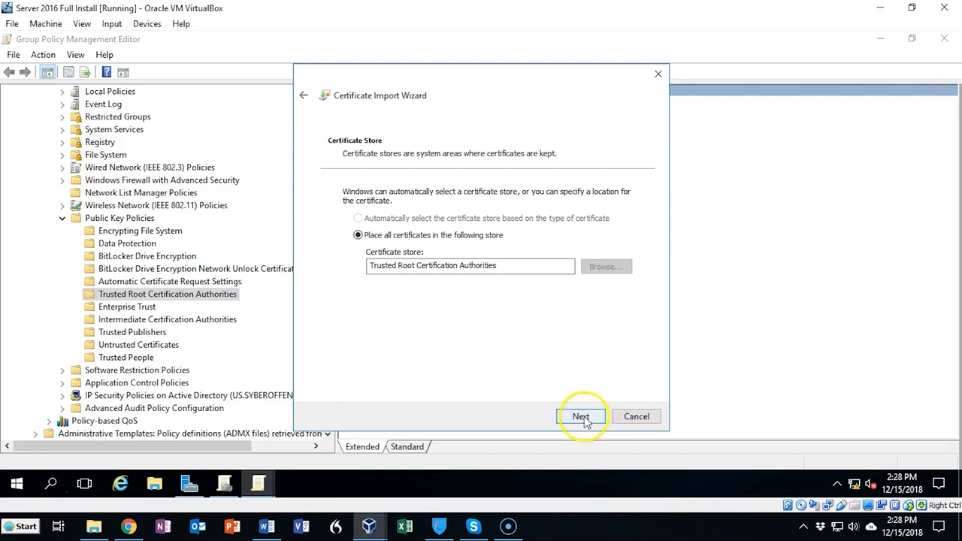
left_click(483, 358)
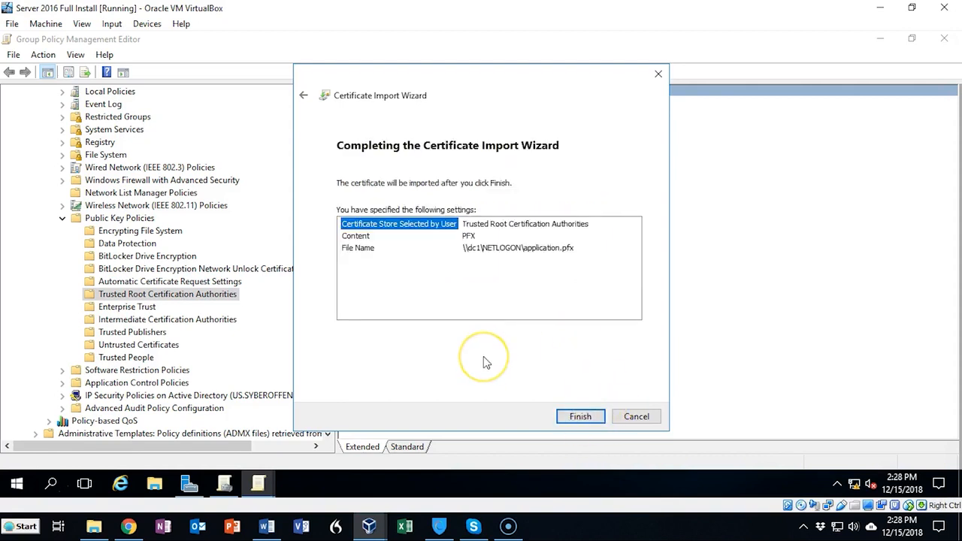
- Finish importing application.pfx into Trusted Root Certification Authorities and dismiss the wizard's closing message
left_click(576, 417)
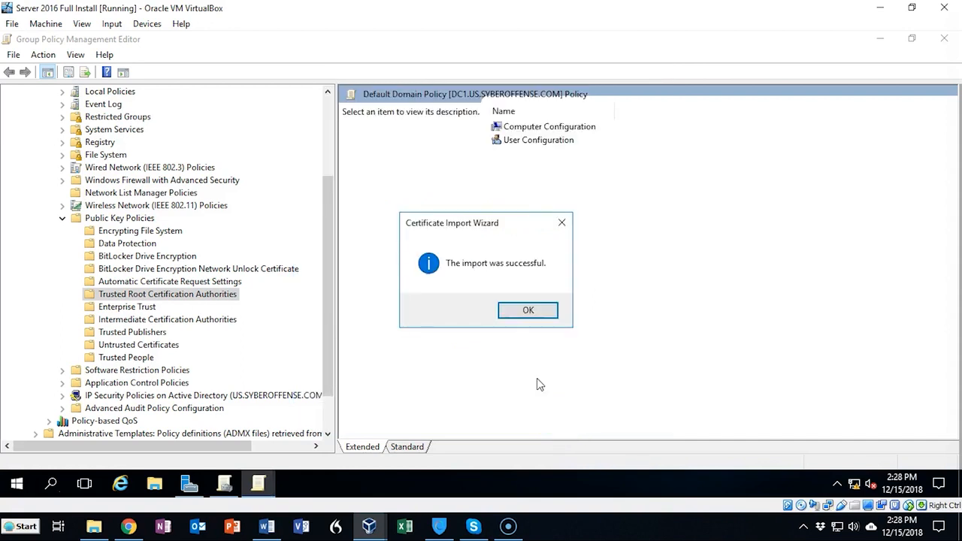
left_click(530, 313)
left_click(530, 314)
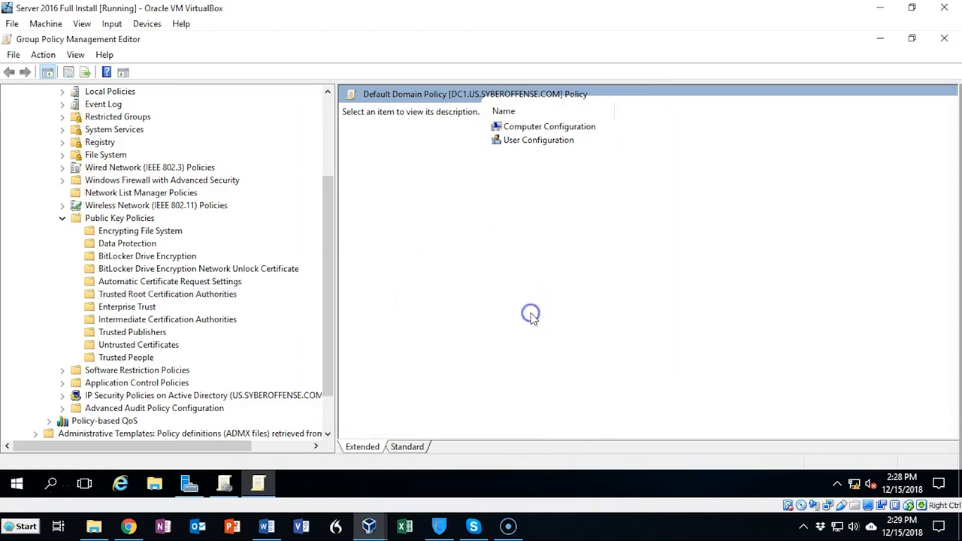
- Open the Trusted Root Certification Authorities store under Public Key Policies to check its list of certificates
scroll(248, 294, "down", 1)
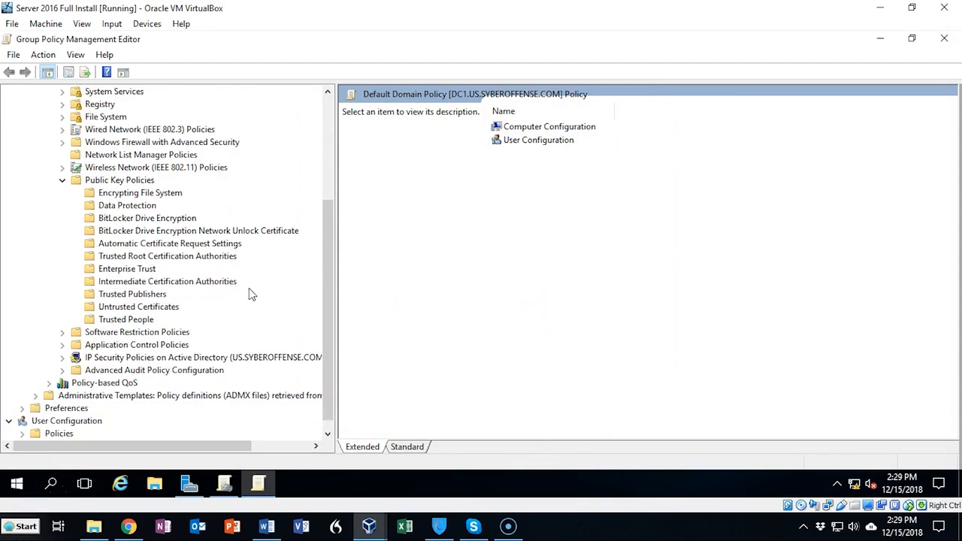
left_click(188, 260)
left_click(545, 212)
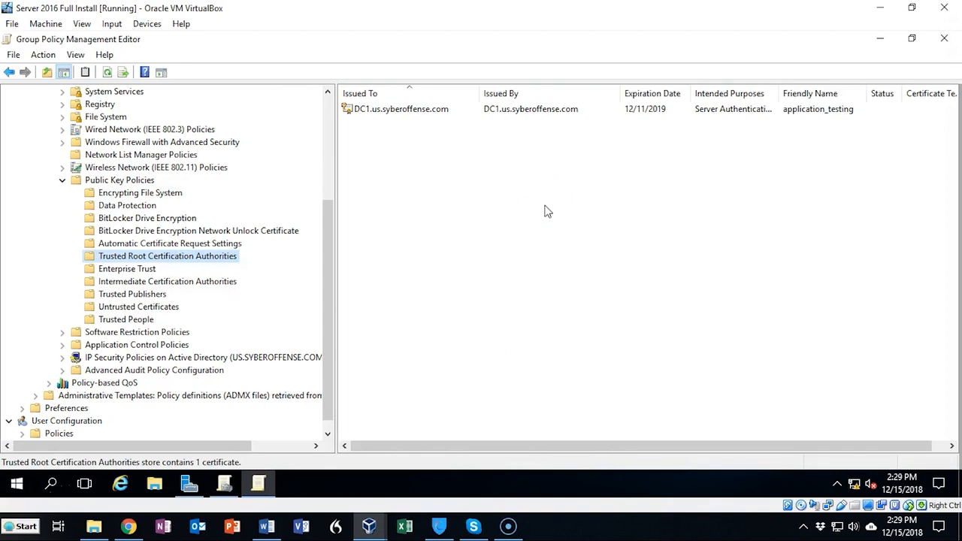
left_click(603, 295)
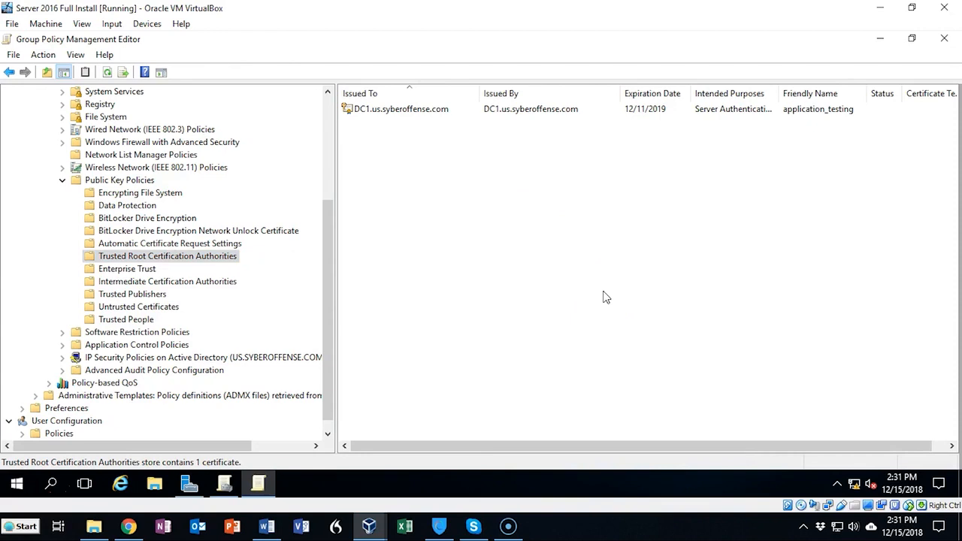
left_click(603, 297)
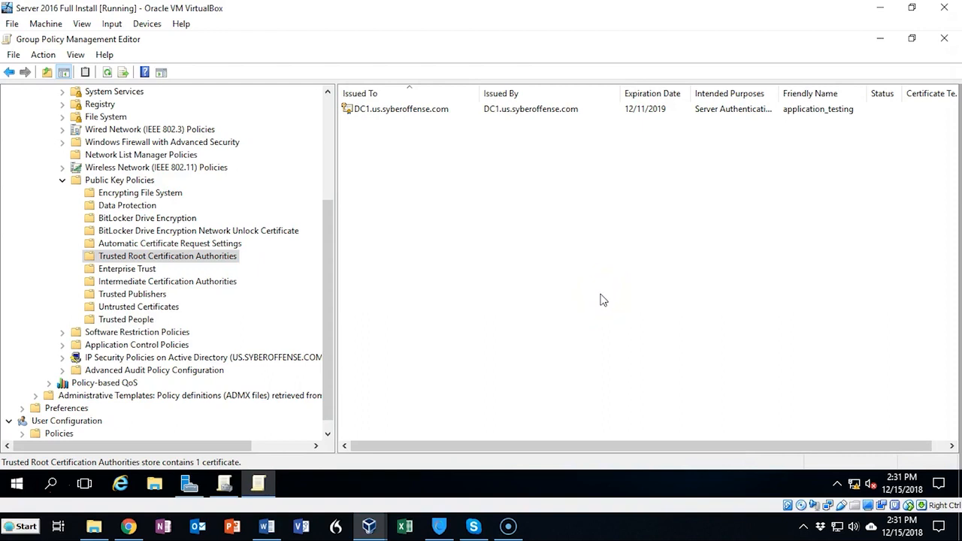